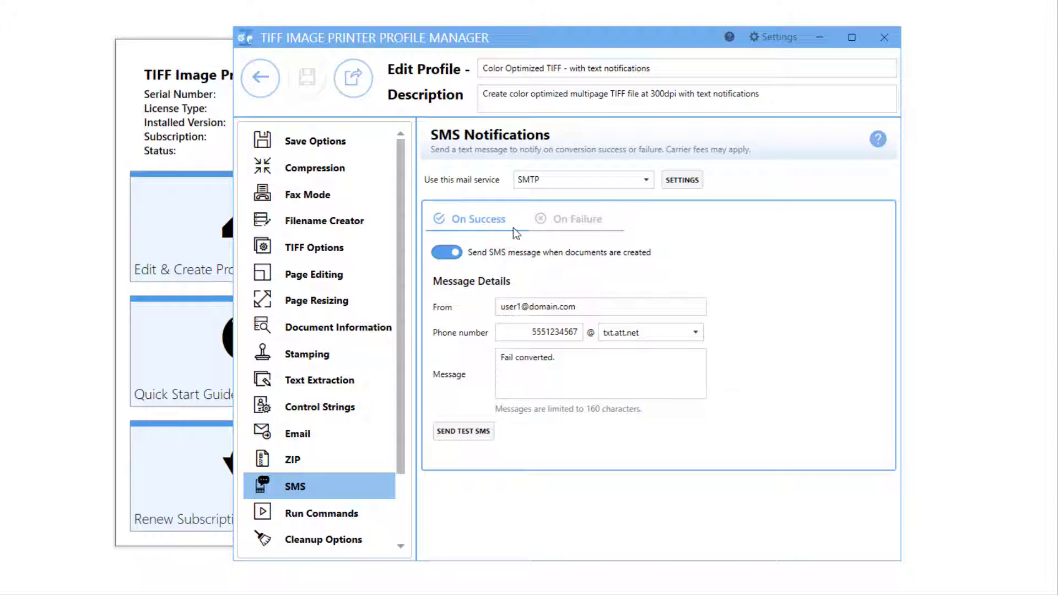
Launch the TIFF Image Printer 12 Dashboard and open Edit & Create Profiles
left_click(577, 224)
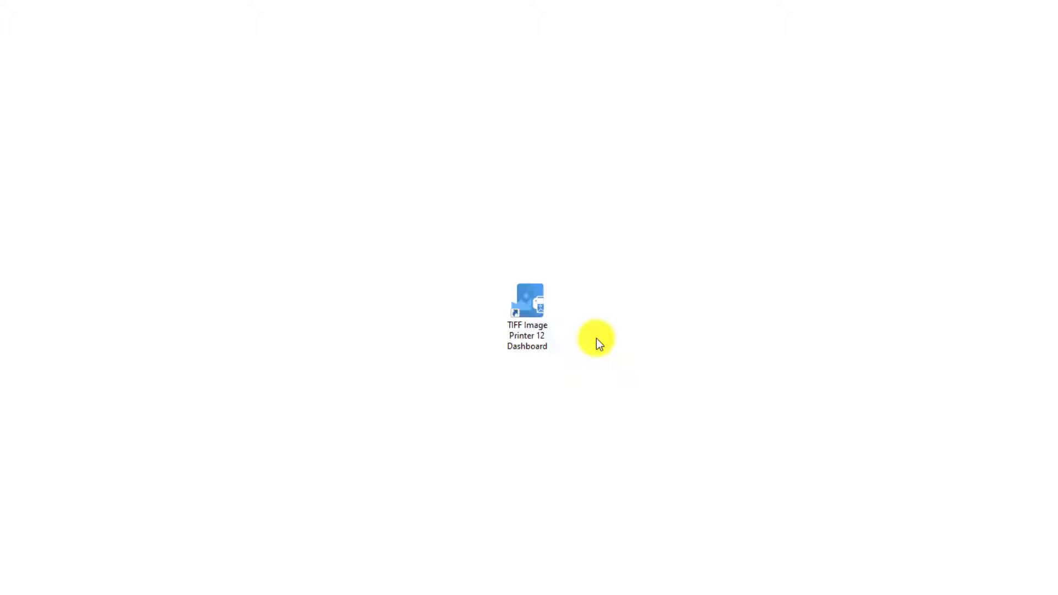
left_click(537, 326)
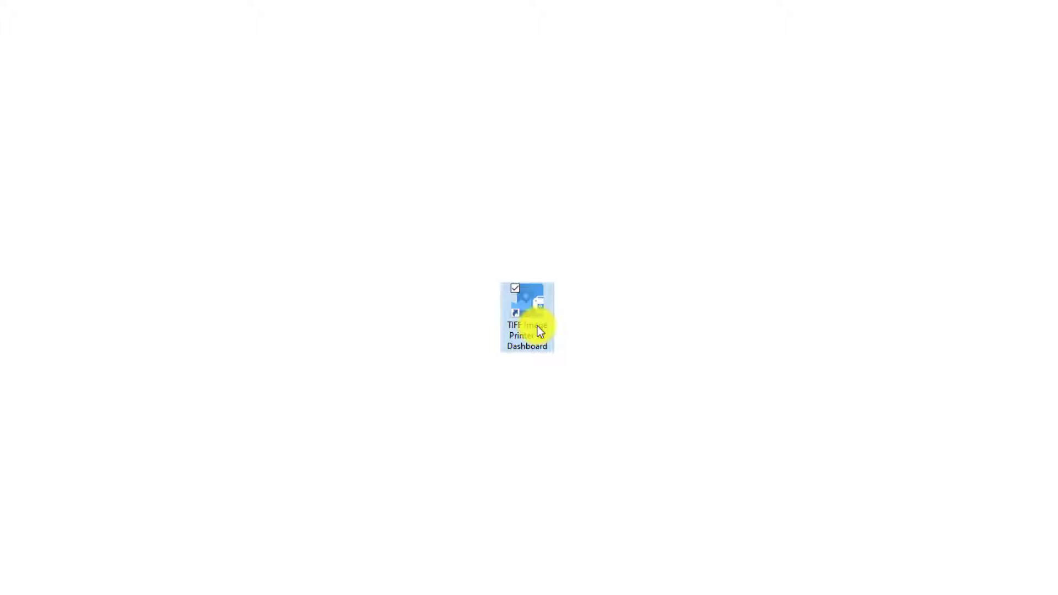
double_click(537, 326)
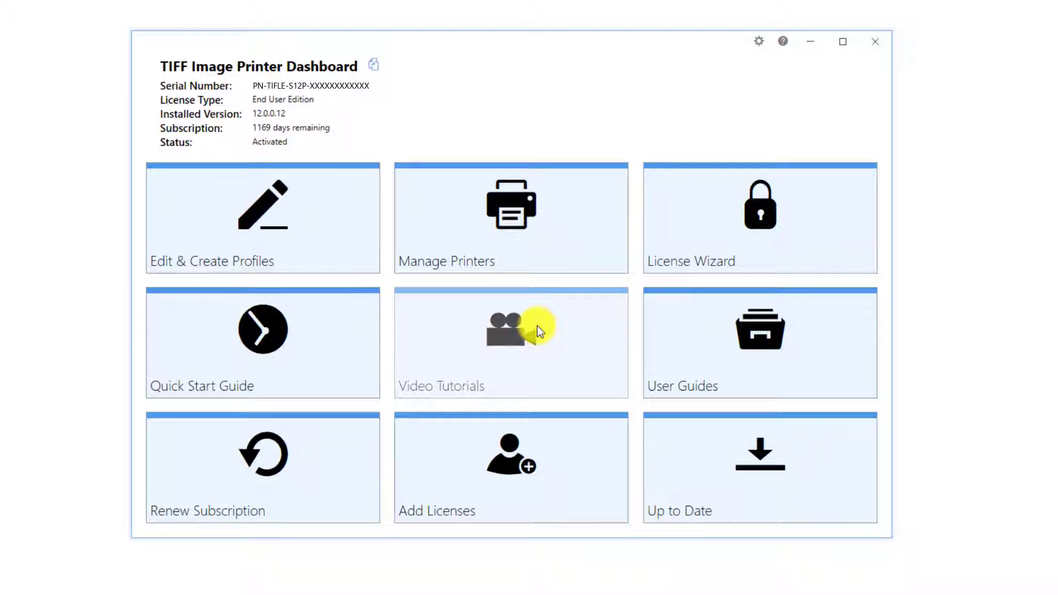
left_click(335, 211)
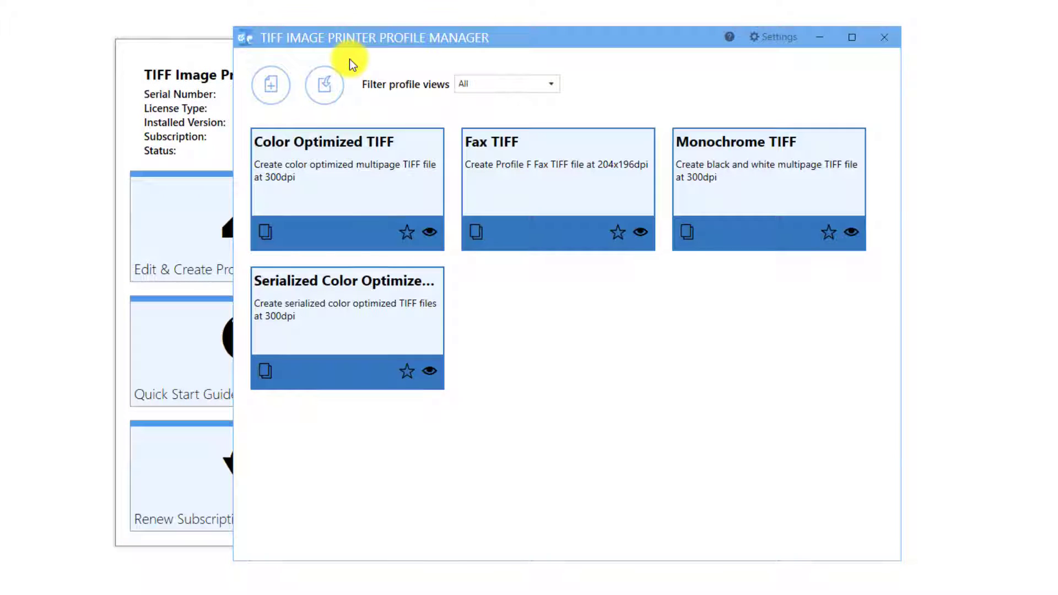
Copy the Color Optimized TIFF profile and rename the copy Color Optimized TIFF - with text notifications
left_click(264, 232)
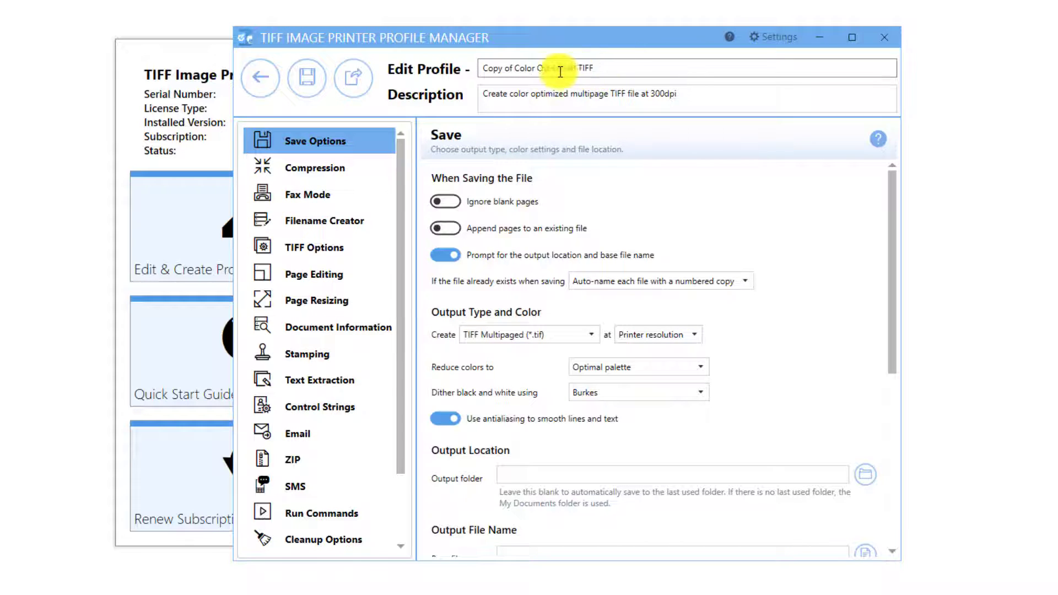
left_click_drag(512, 68, 479, 67)
key("BackSpace")
left_click(594, 70)
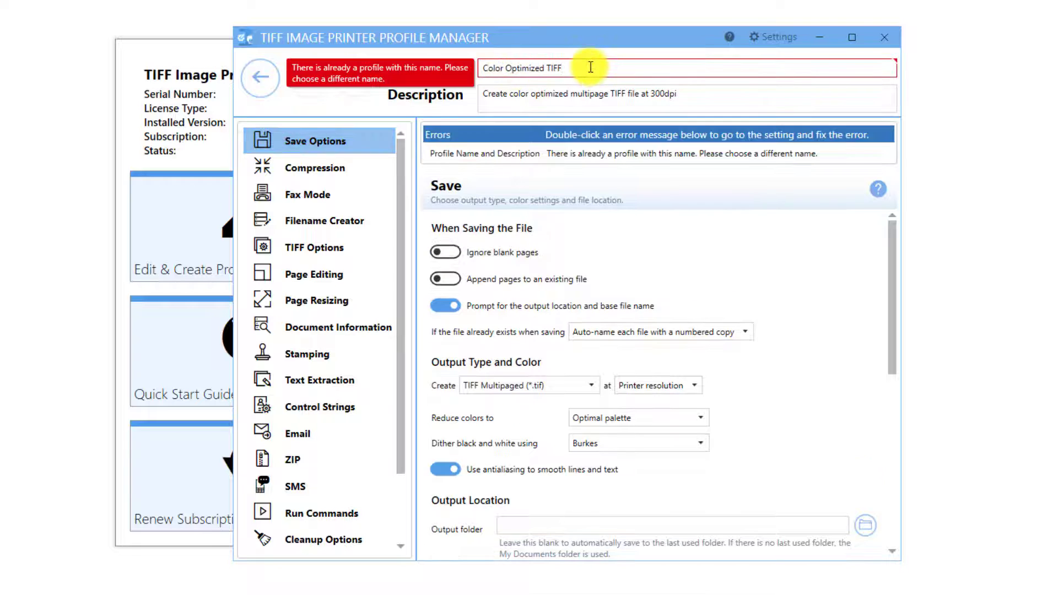
type("- with text notifications")
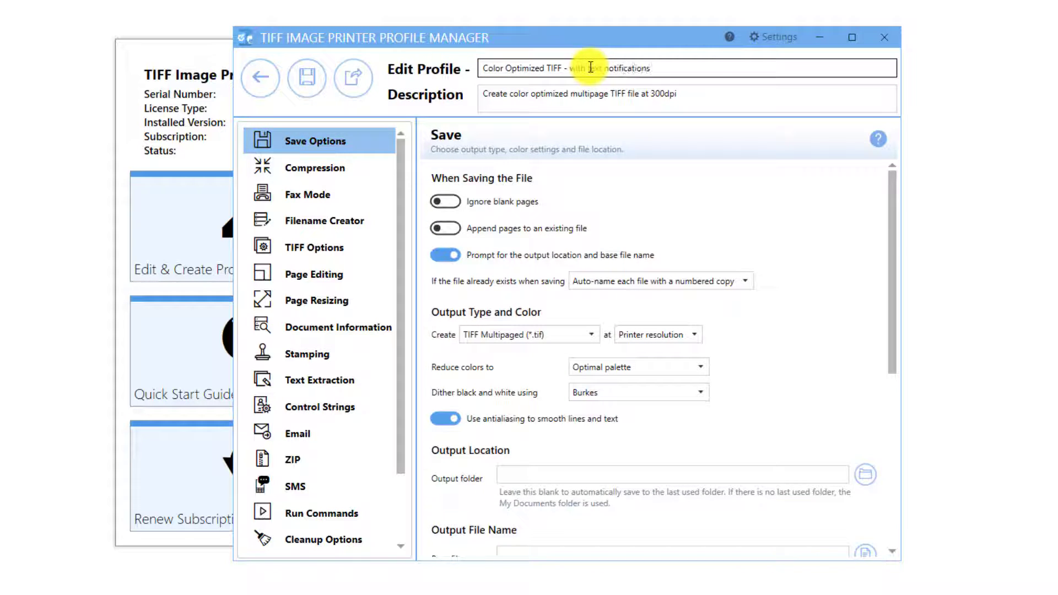
Append with text notifications to the end of the profile description
left_click(715, 97)
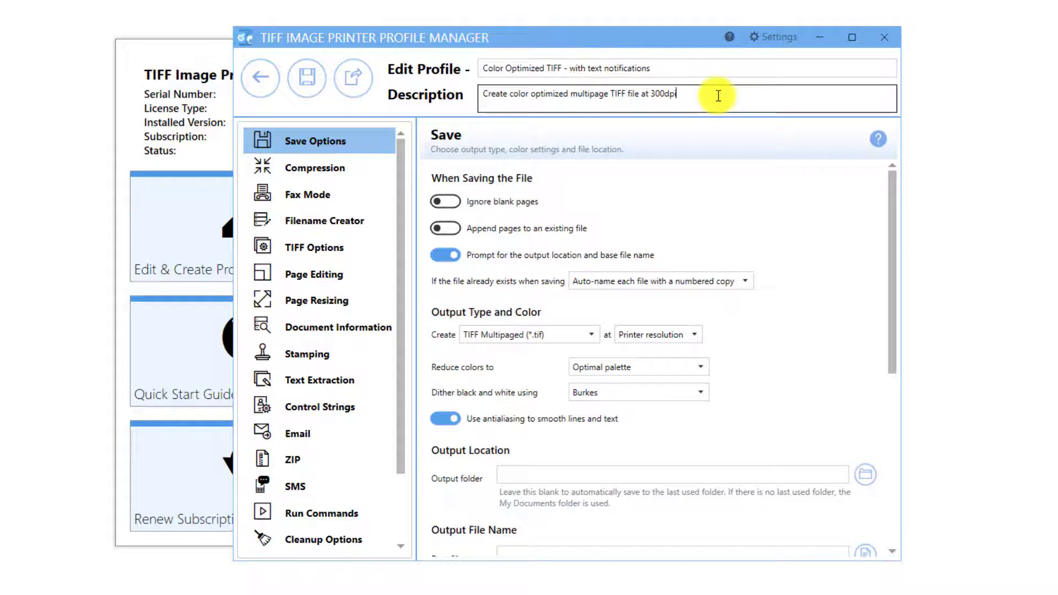
type("with text notifications")
Open the SMS notification settings and try the Outlook mail service before returning to SMTP
left_click(332, 485)
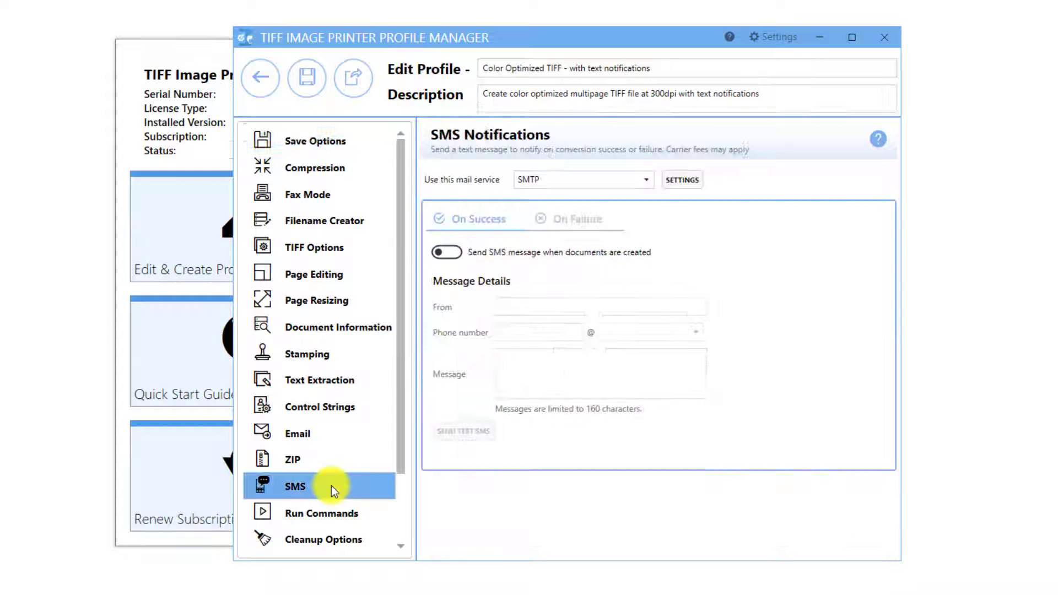
left_click(647, 184)
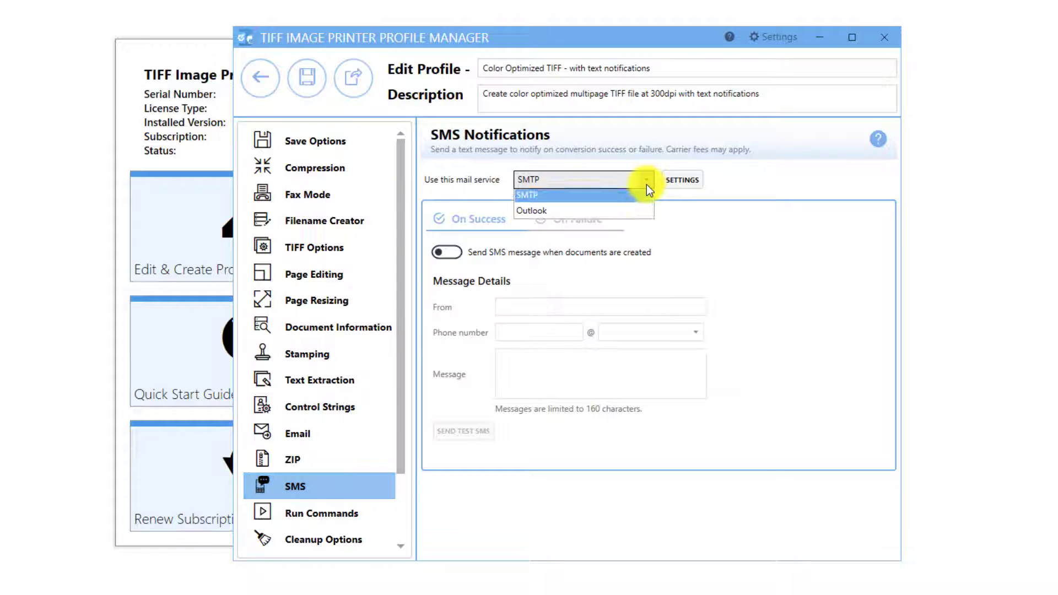
left_click(636, 221)
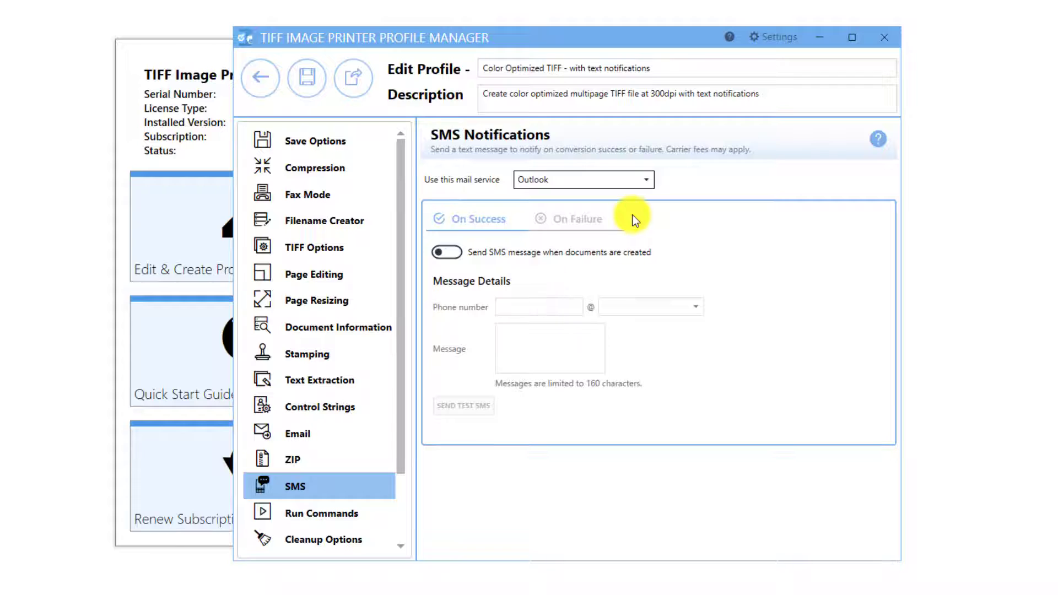
left_click(646, 186)
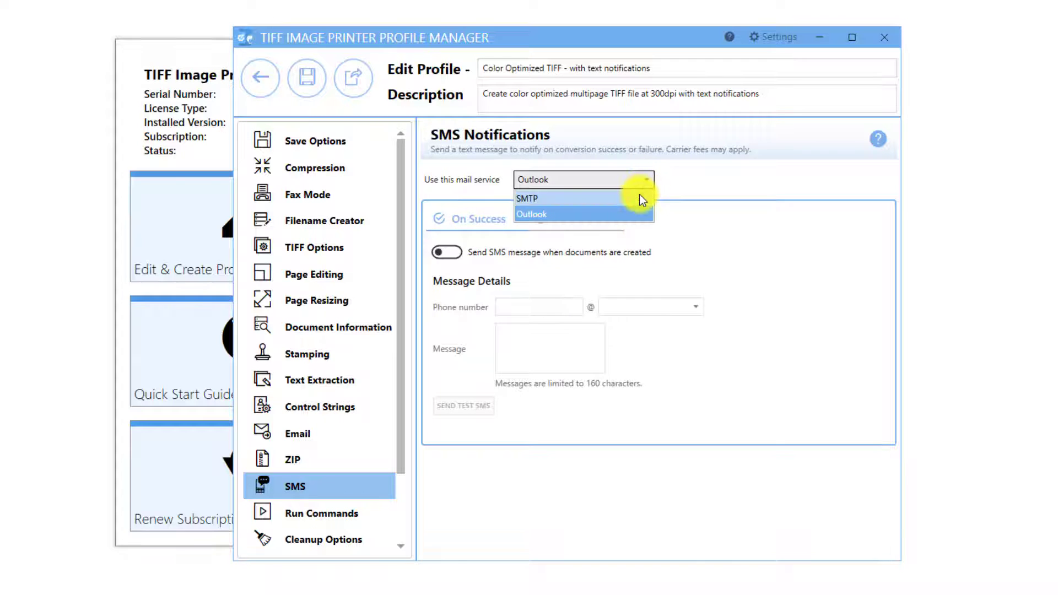
left_click(639, 196)
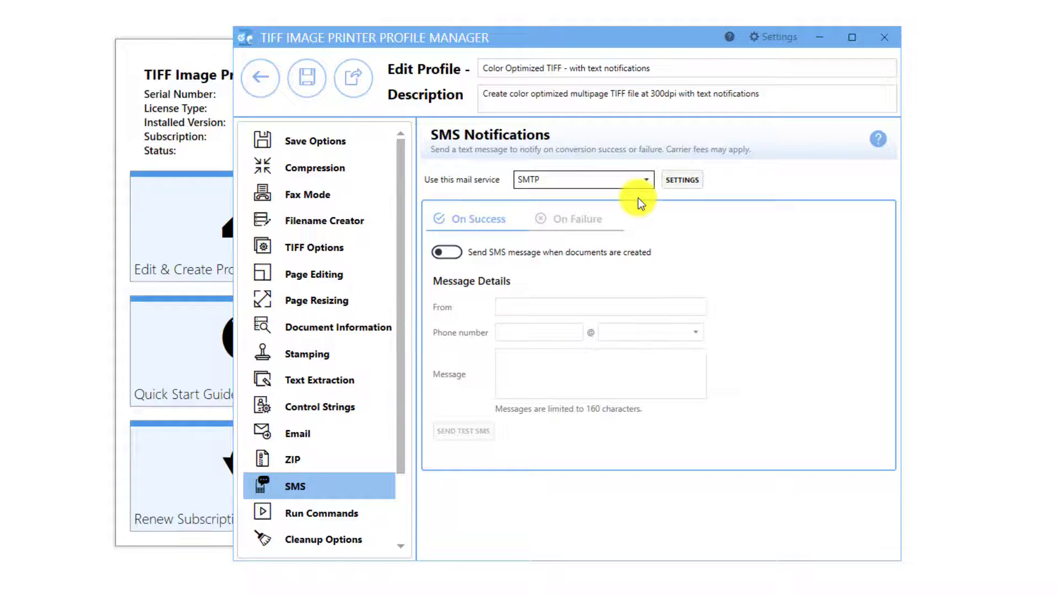
Open the SMTP settings, save them as the default, and return to the SMS settings
left_click(689, 180)
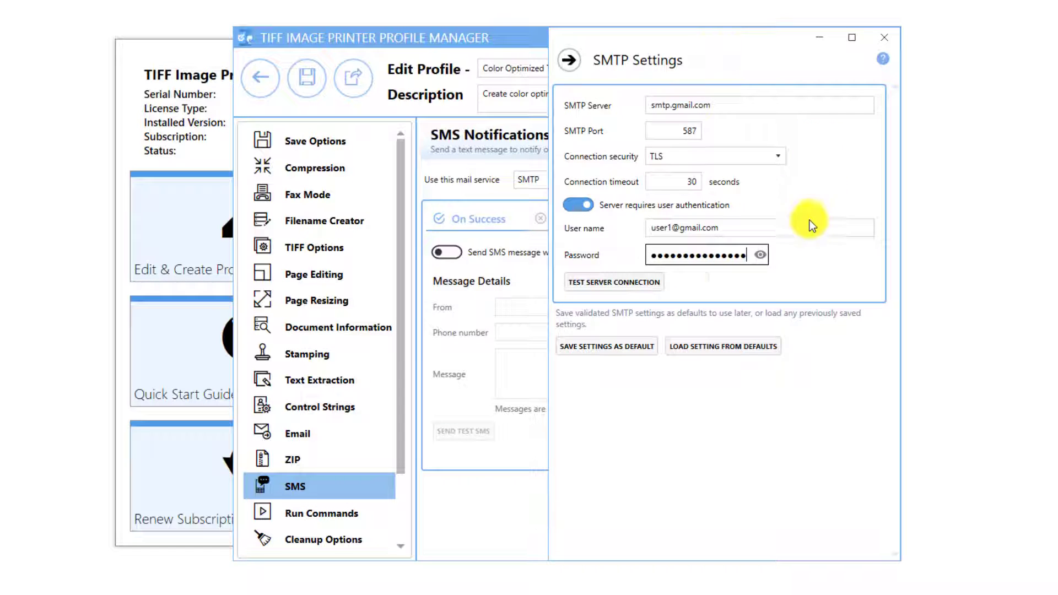
left_click(634, 352)
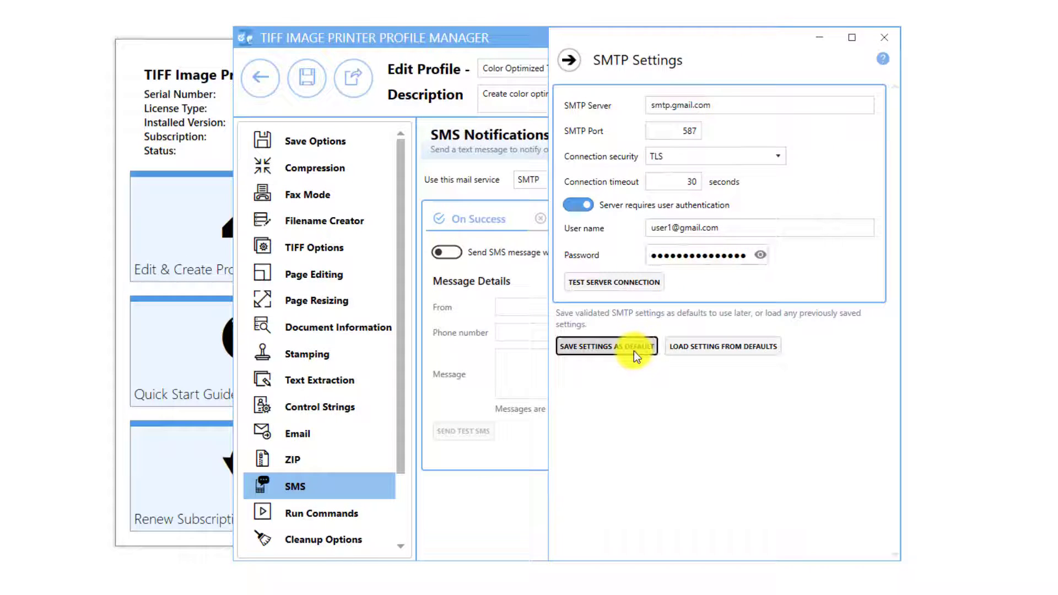
left_click(570, 59)
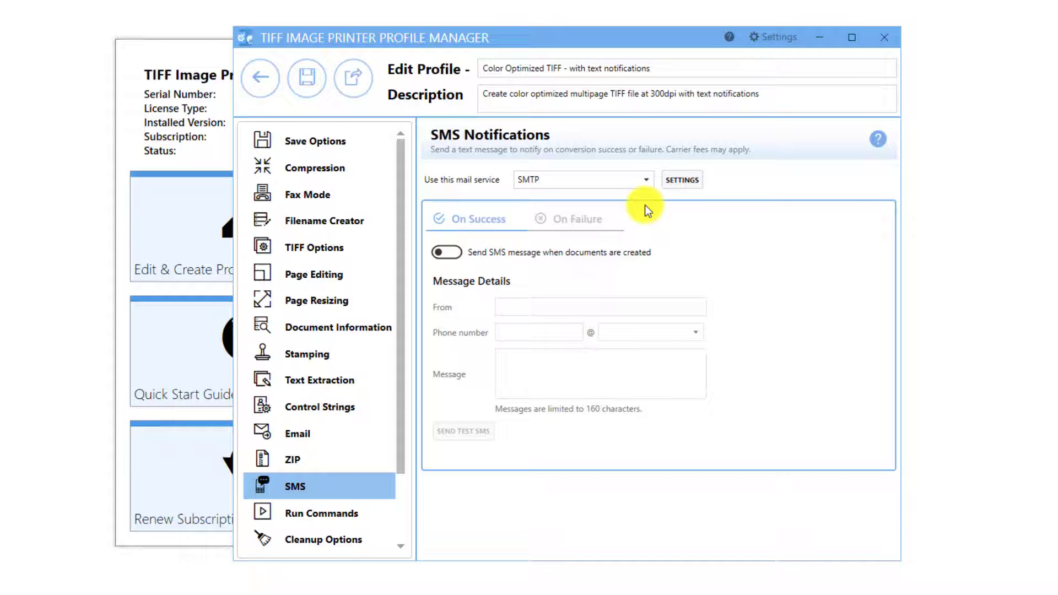
On the failure tab, enable sending an SMS when conversion fails and enter the sender's e-mail address
left_click(581, 220)
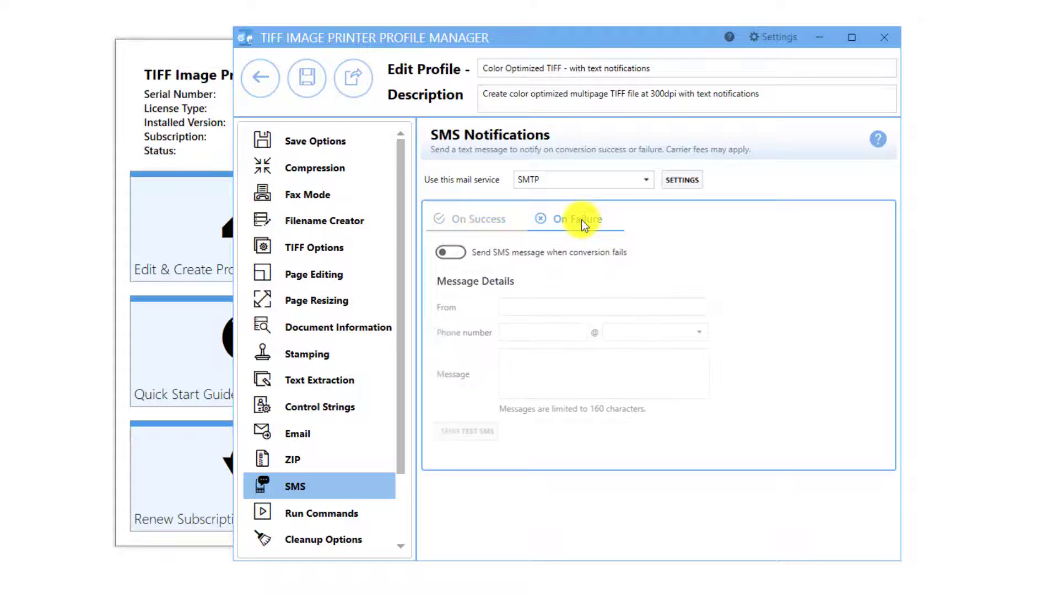
left_click(450, 256)
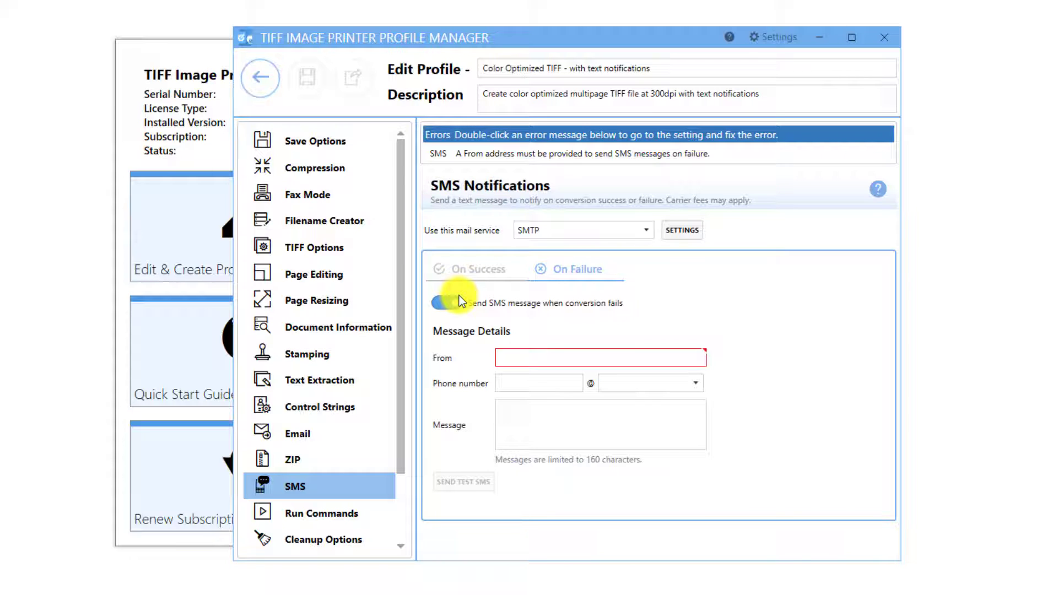
left_click(566, 363)
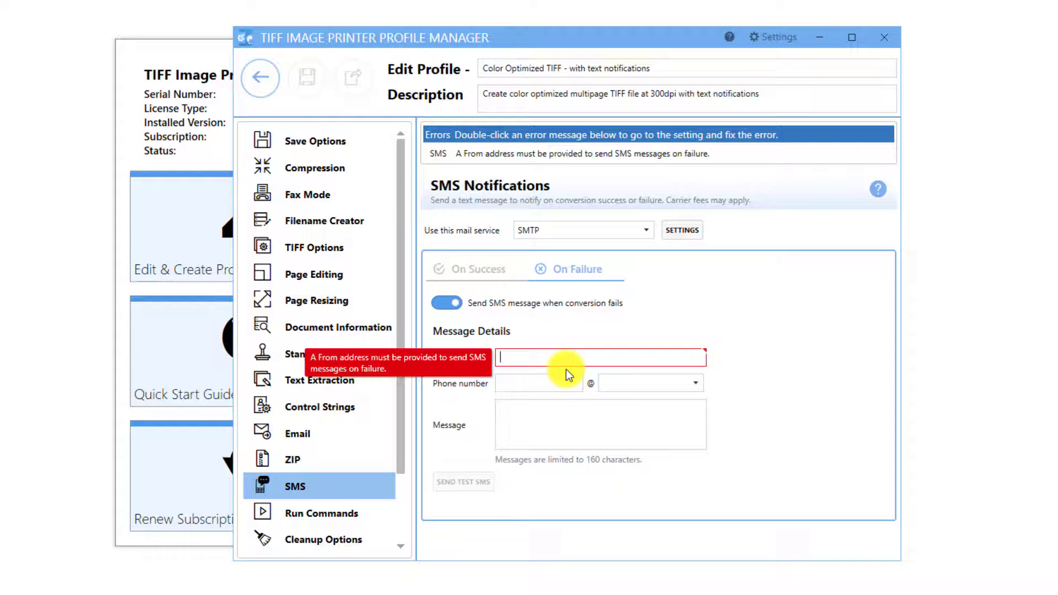
type("user1@")
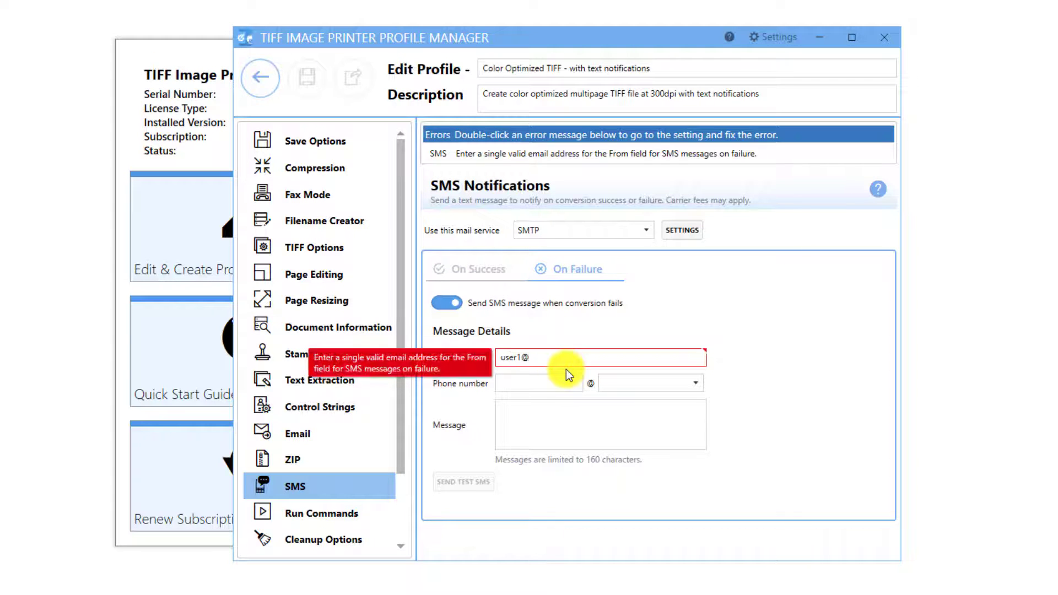
type("domain.com")
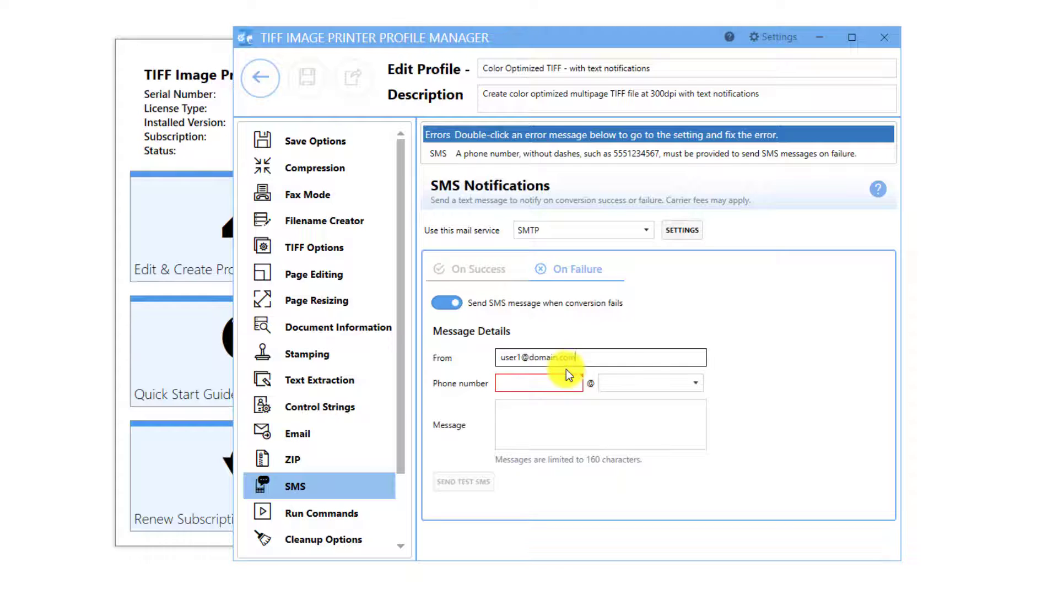
Enter the mobile phone number and choose txt.att.net as the SMS gateway
left_click(534, 383)
type("555")
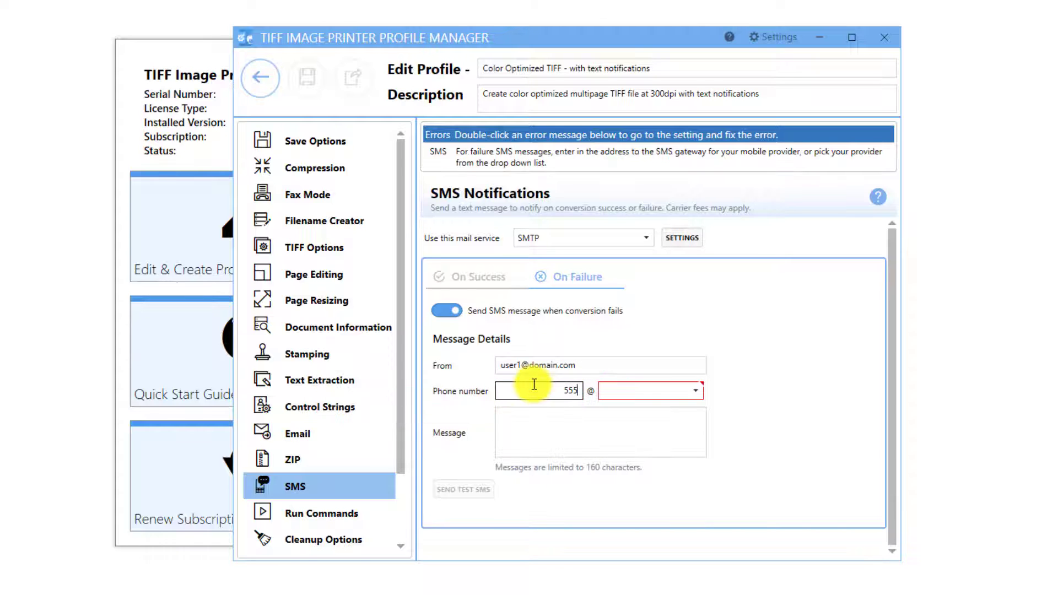
type("1234567")
left_click(663, 391)
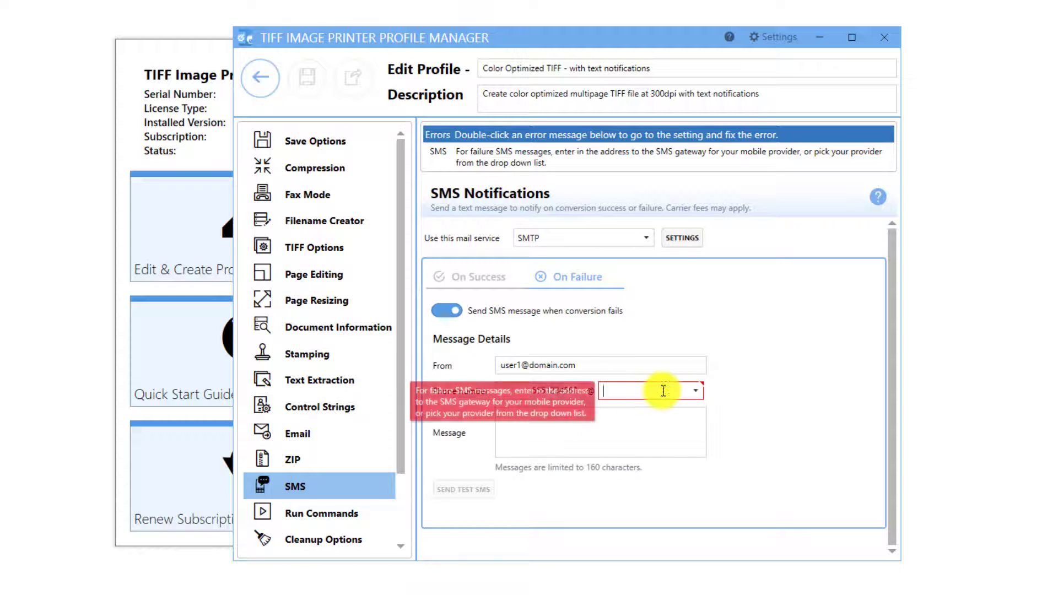
left_click(698, 390)
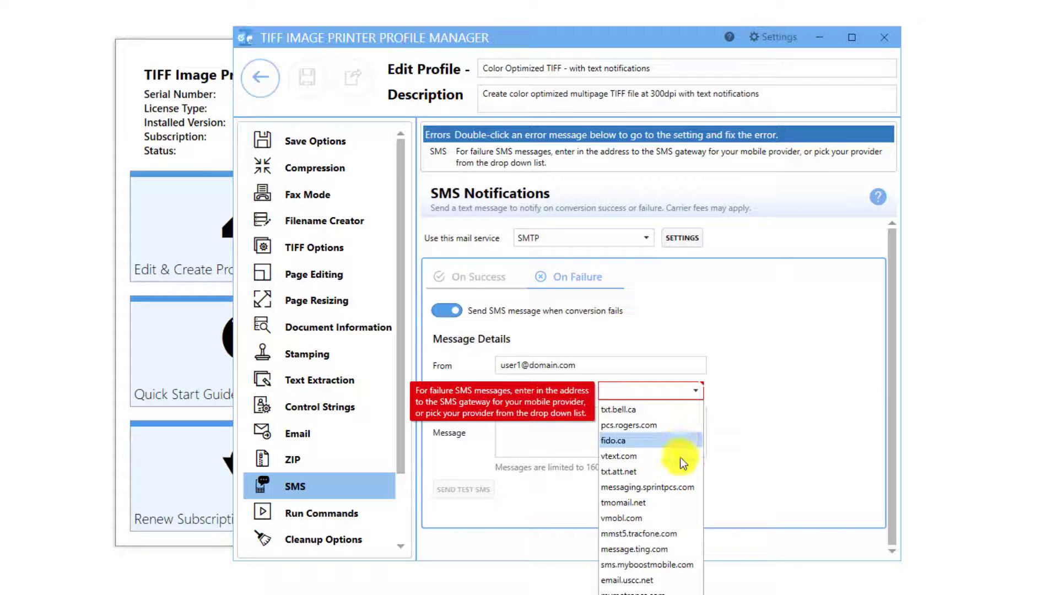
left_click(679, 471)
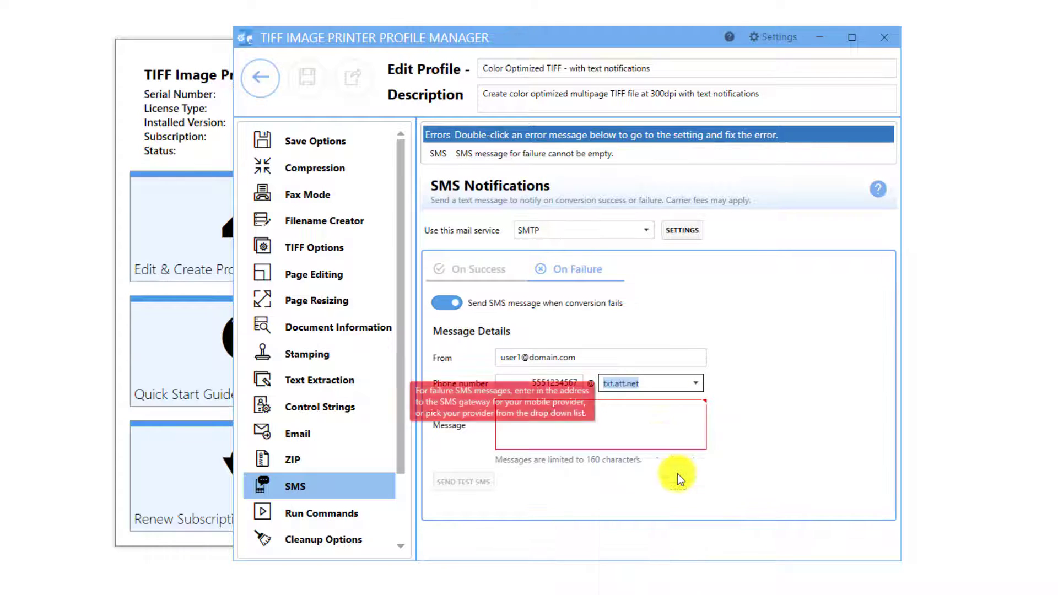
Set the failure message to File failed., save the profile and close the profile manager
left_click(635, 423)
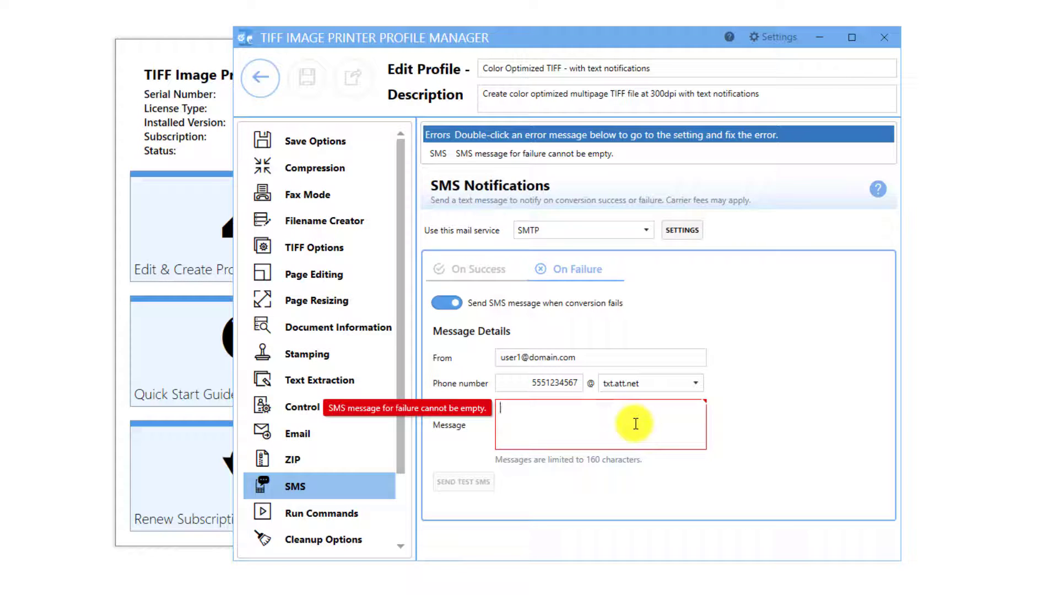
type("File ")
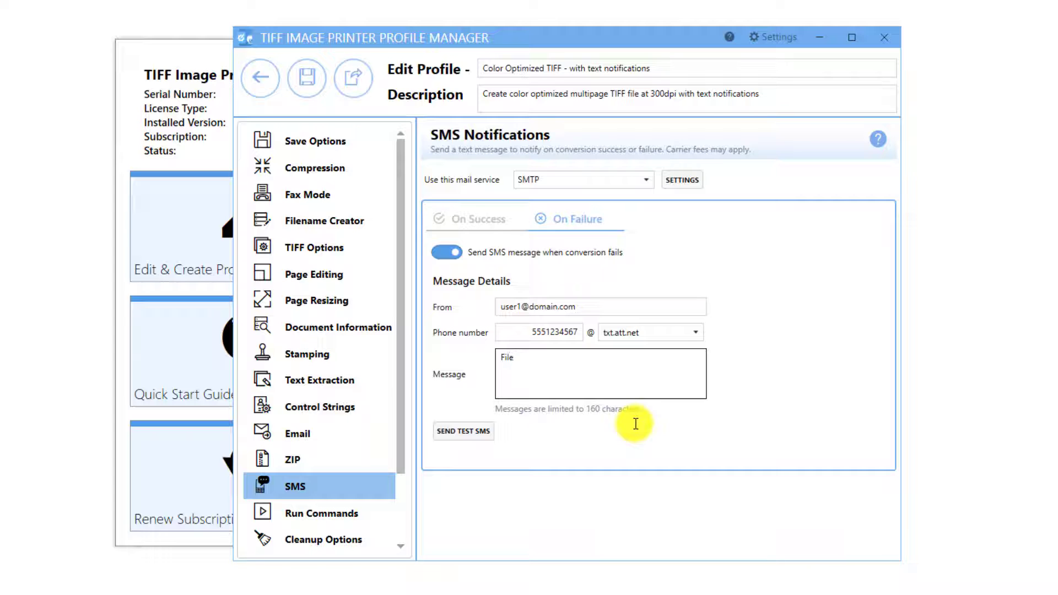
type("failed.")
left_click(303, 85)
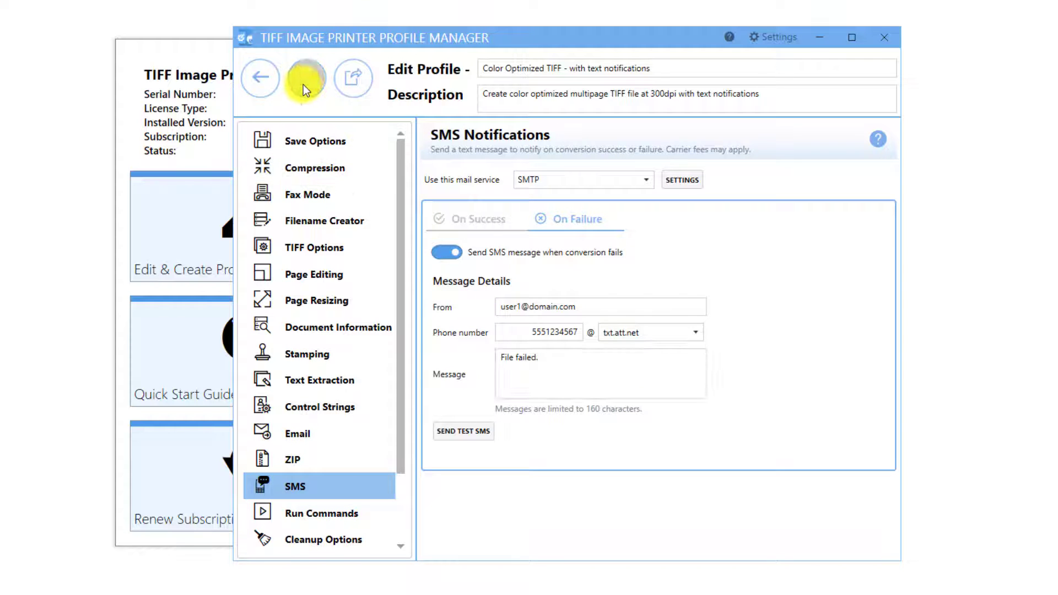
left_click(268, 82)
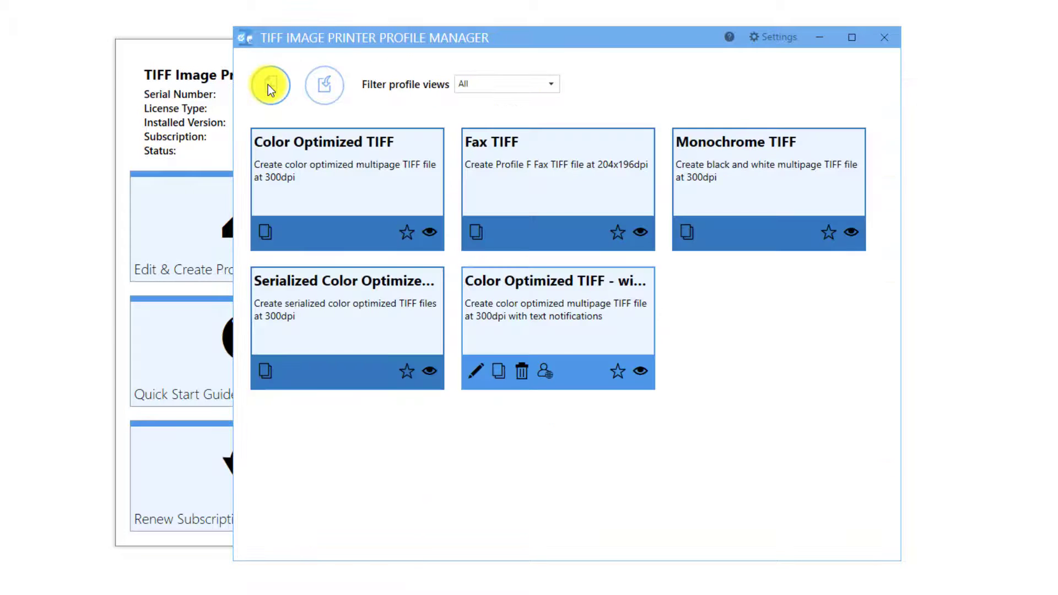
left_click(884, 37)
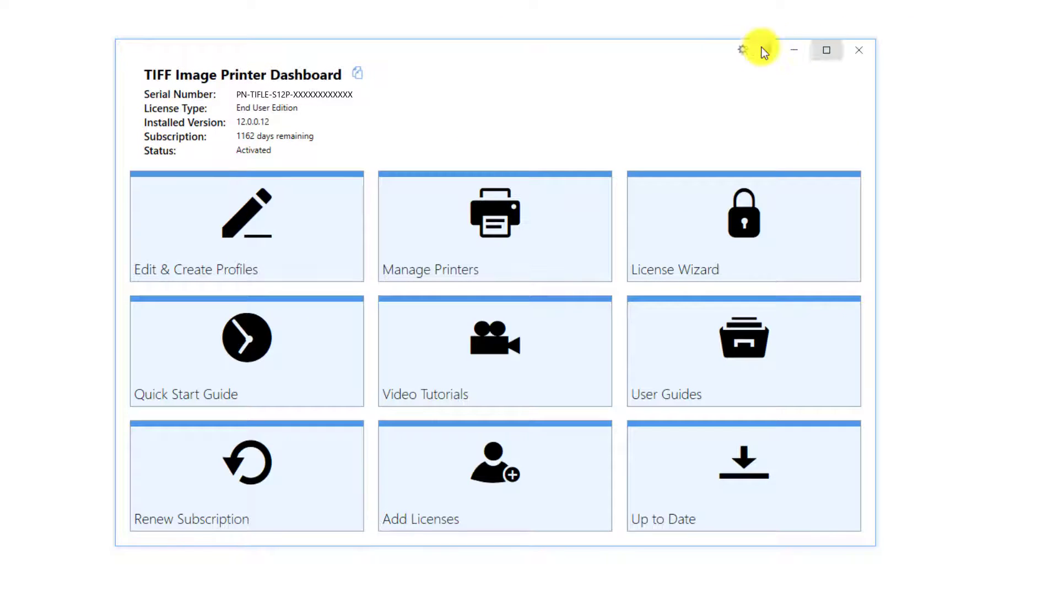
Assign the Color Optimized TIFF - with text notifications profile to TIFF Image Printer 12 and return to the dashboard
left_click(539, 235)
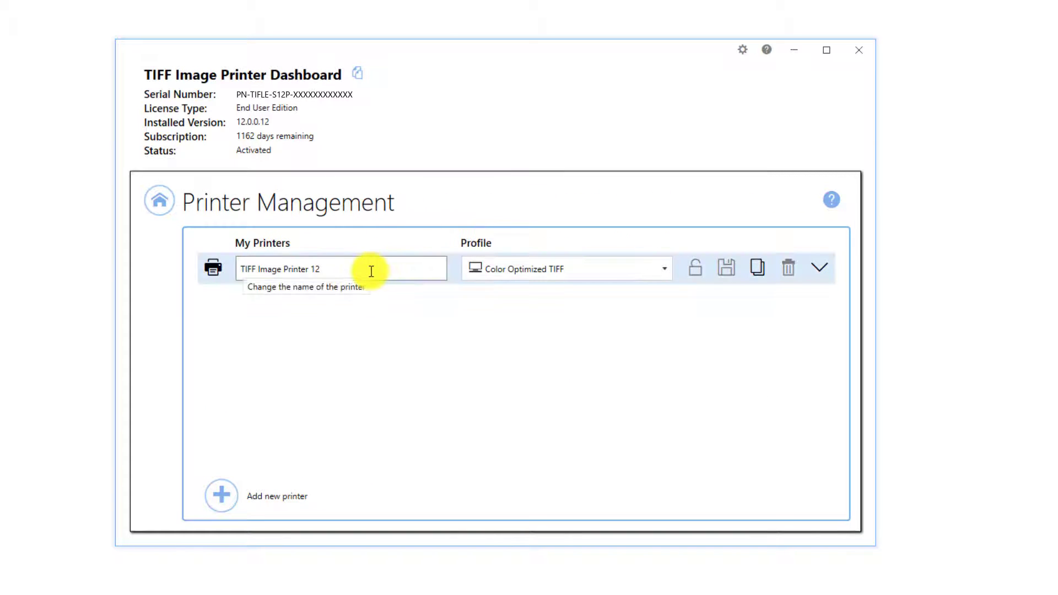
left_click(663, 272)
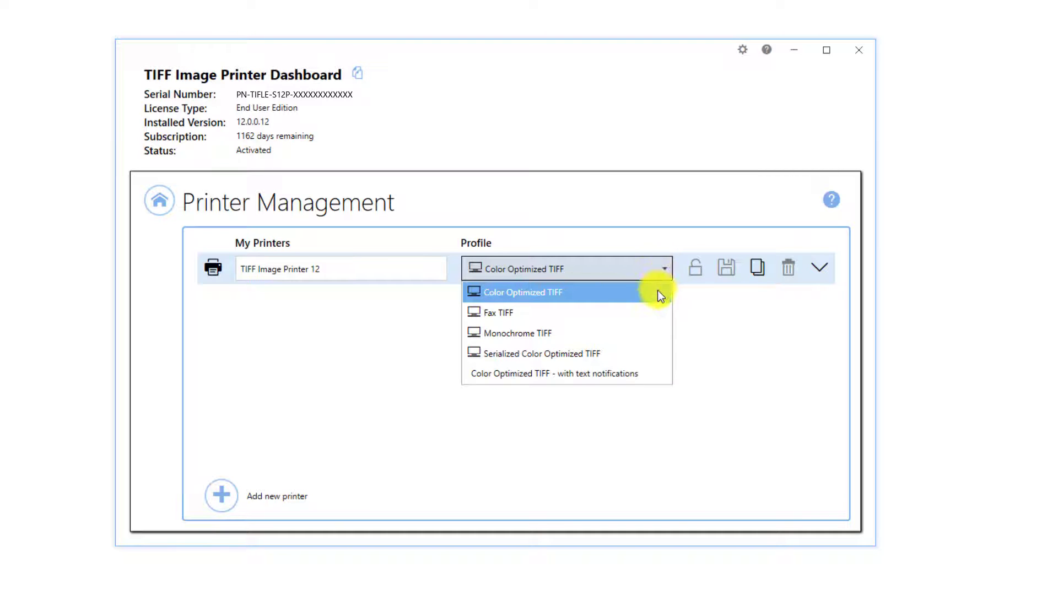
left_click(644, 372)
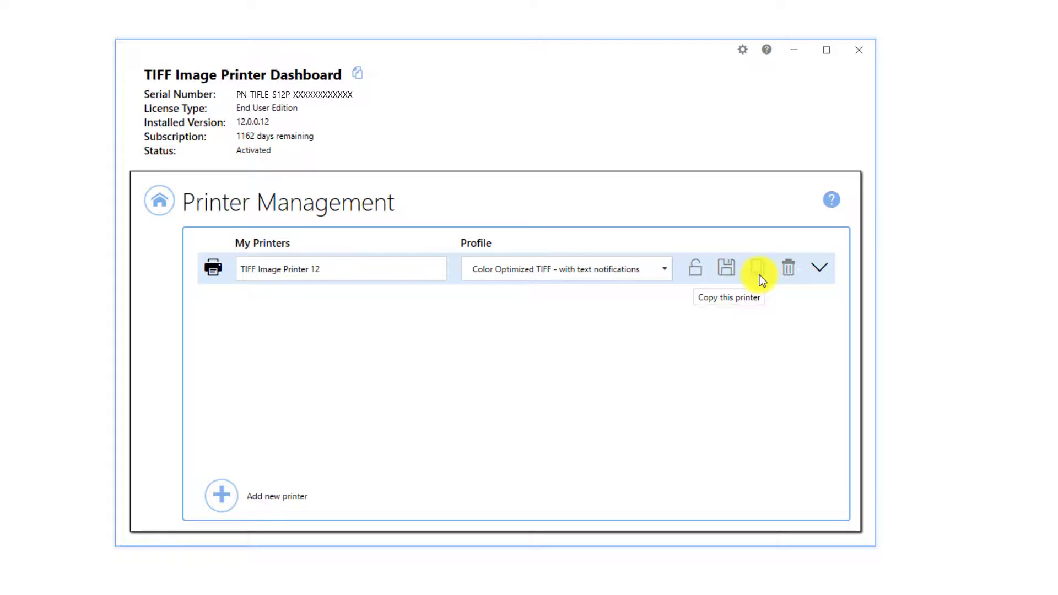
left_click(162, 208)
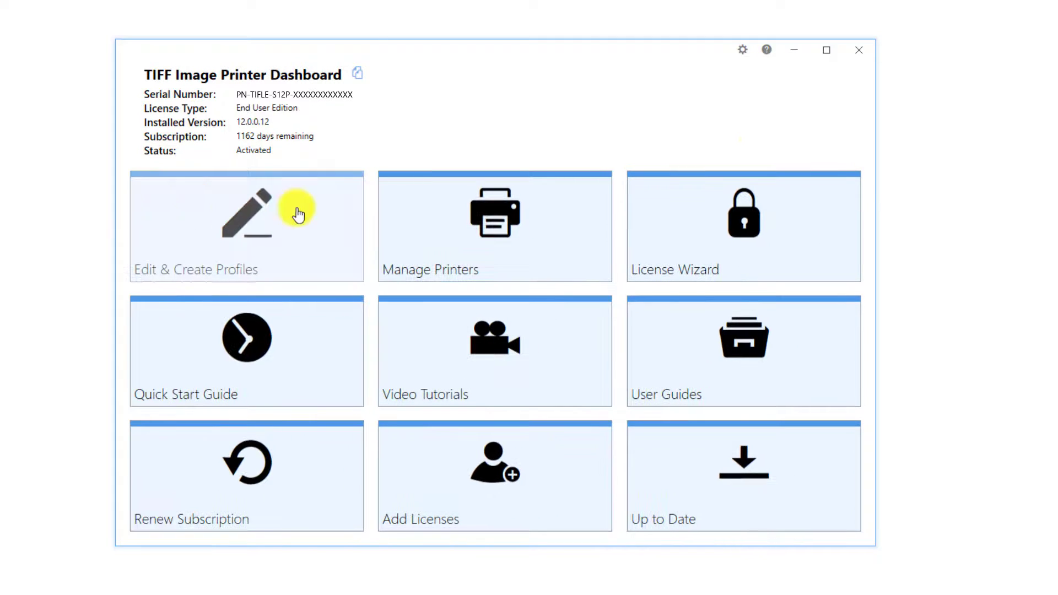
Open the SMS help page and scroll through its SMTP and phone number sections
left_click(864, 51)
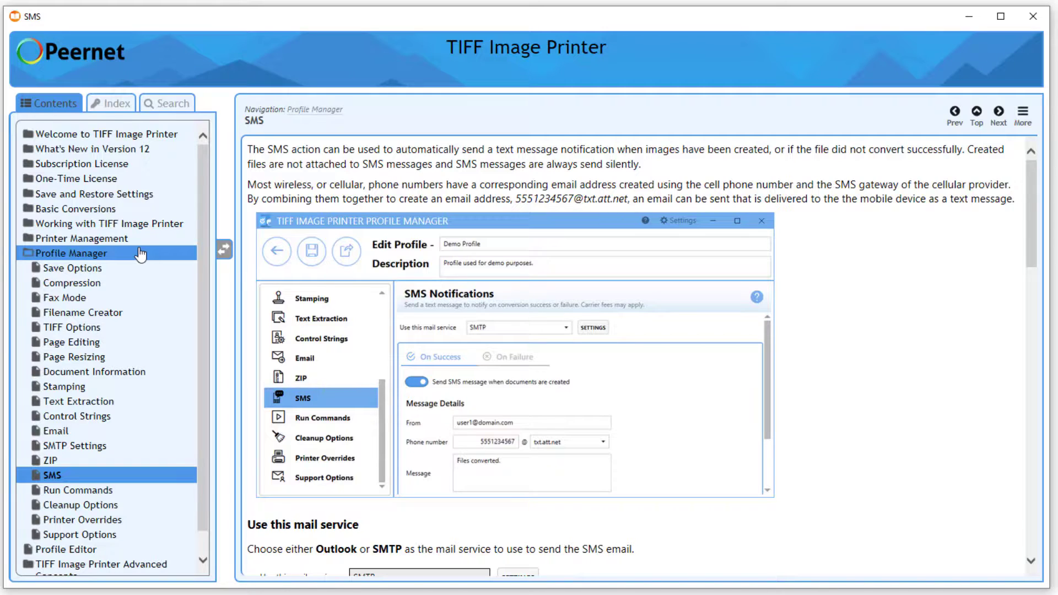
scroll(569, 473, "down", 2)
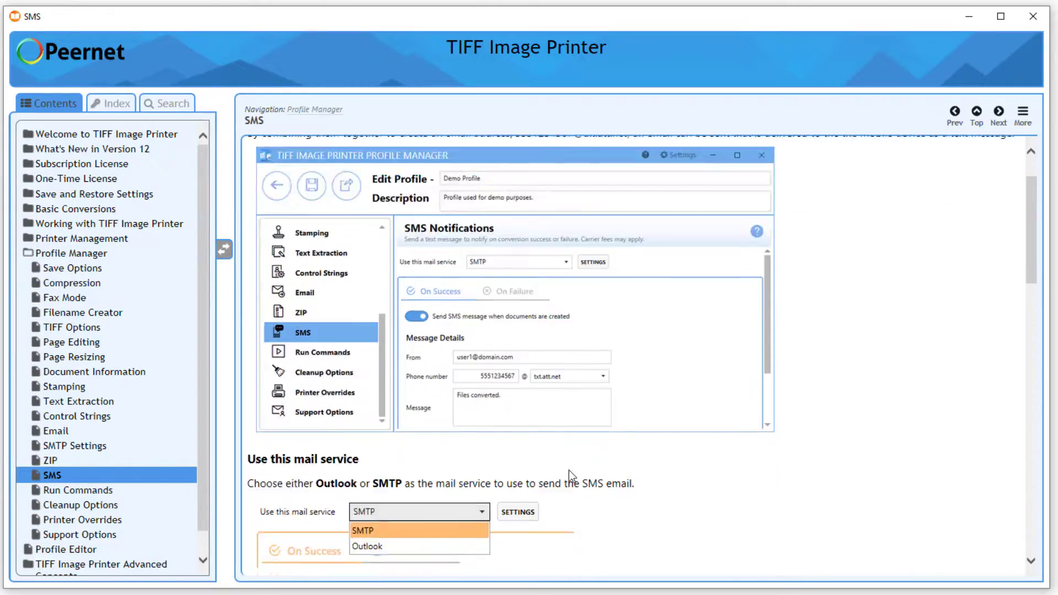
scroll(569, 472, "down", 15)
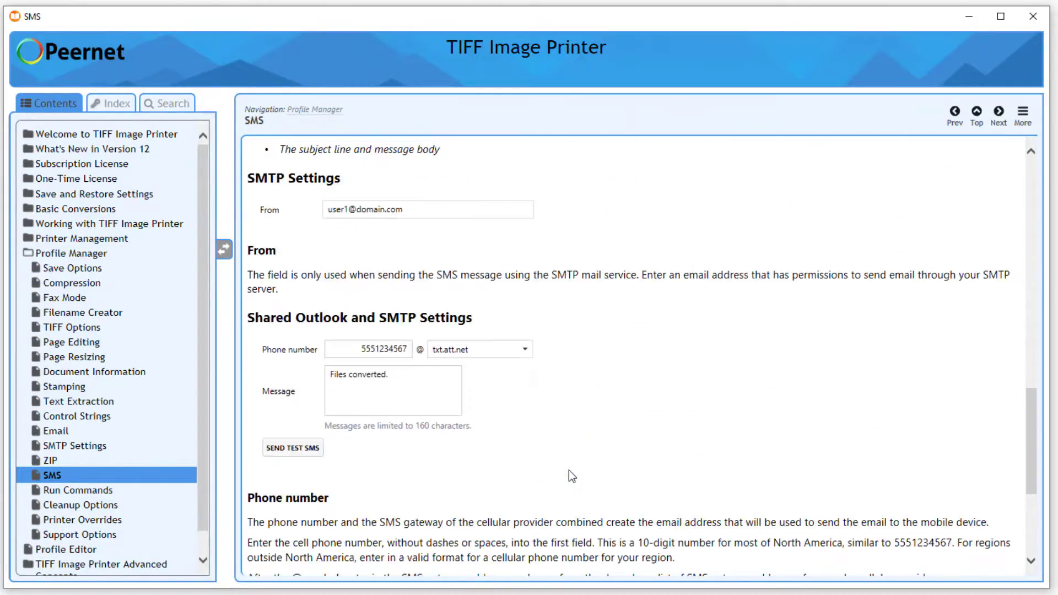
scroll(568, 471, "down", 5)
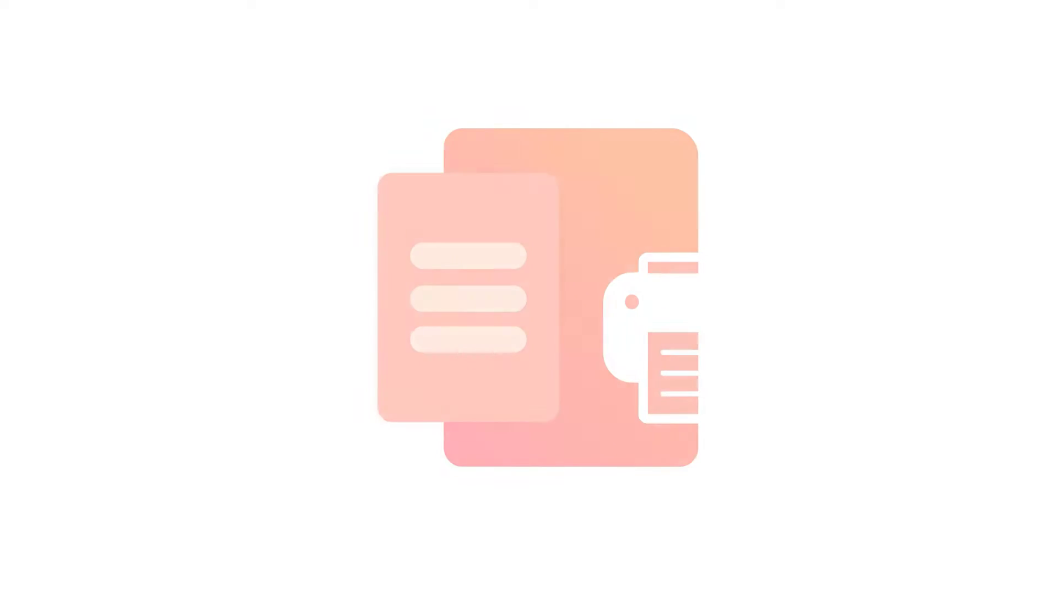